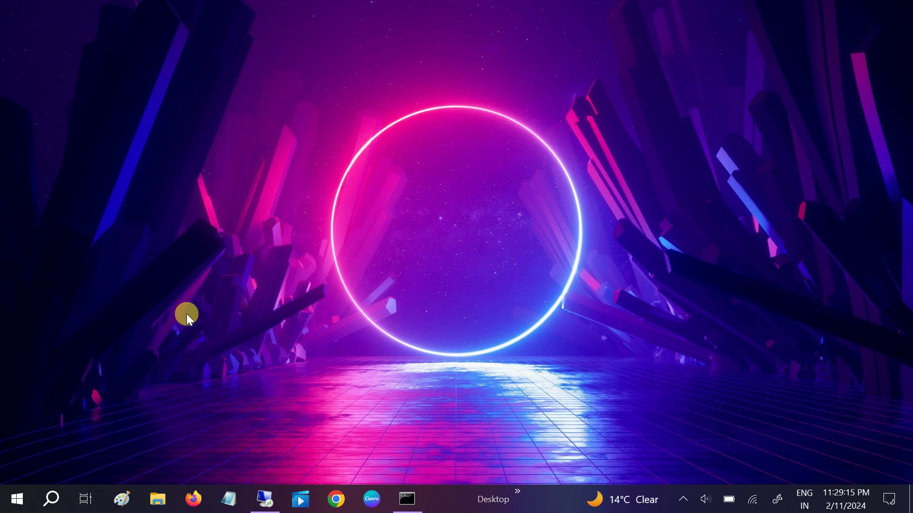
- Open System Properties by running sysdm.cpl from the Run dialog
click(57, 500)
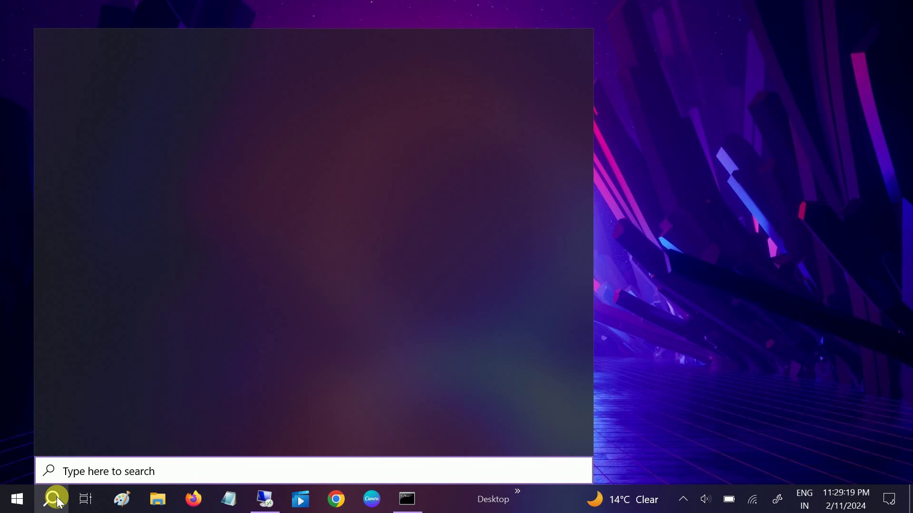
text(run)
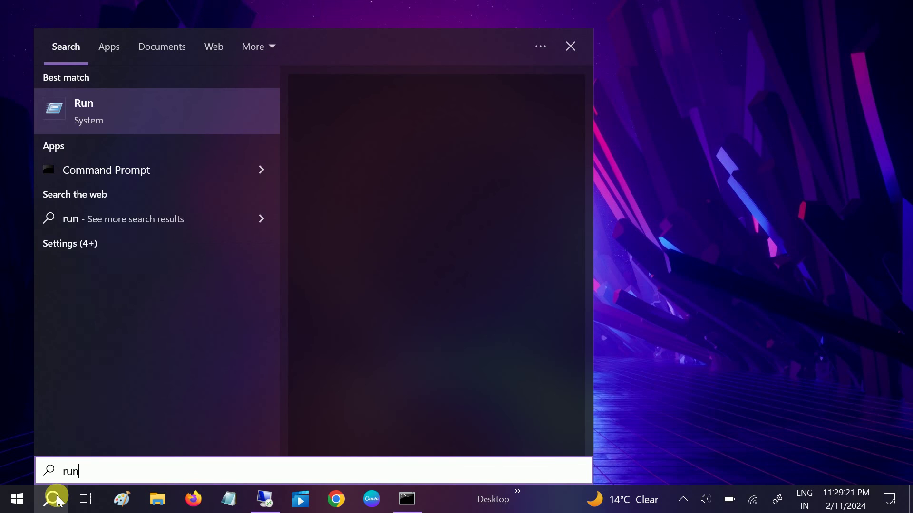
click(144, 93)
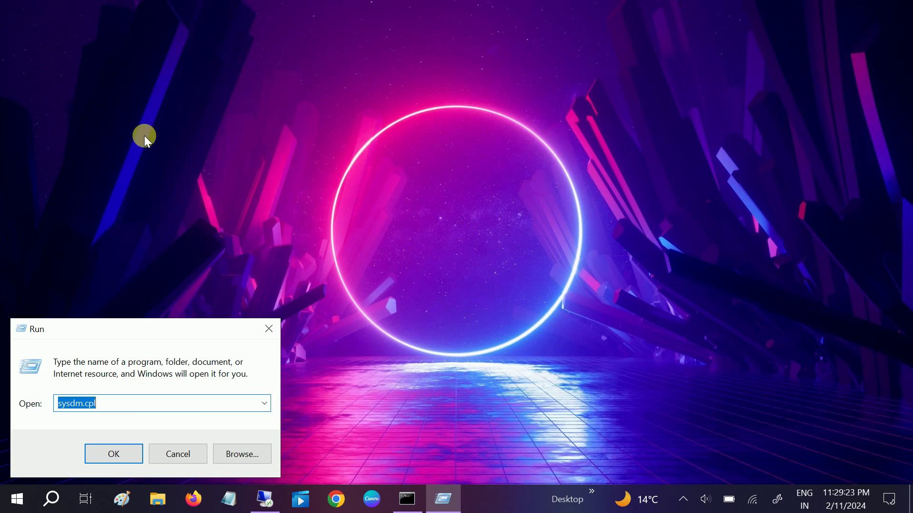
drag(152, 332, 443, 220)
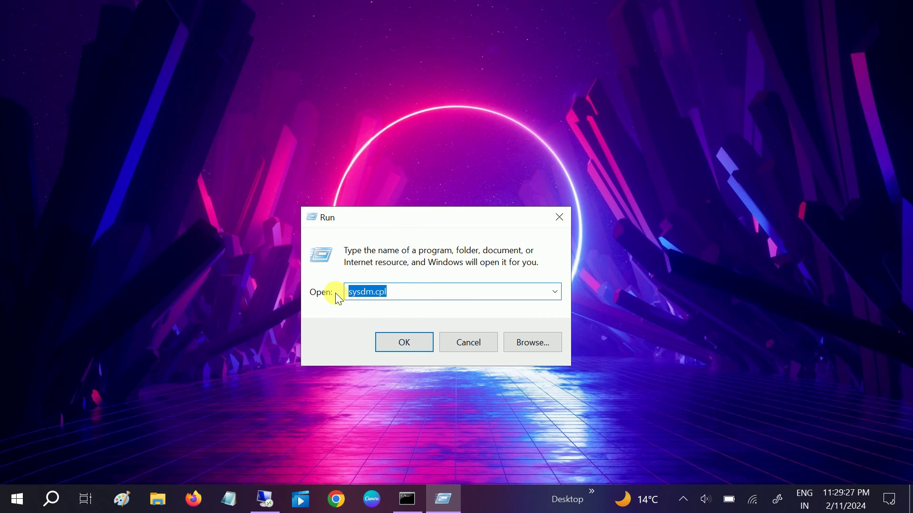
text(sys)
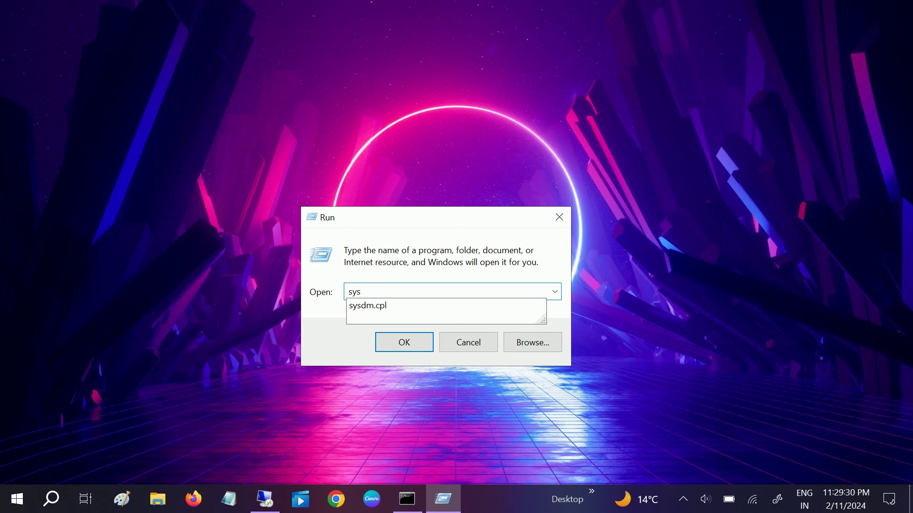
key(Down)
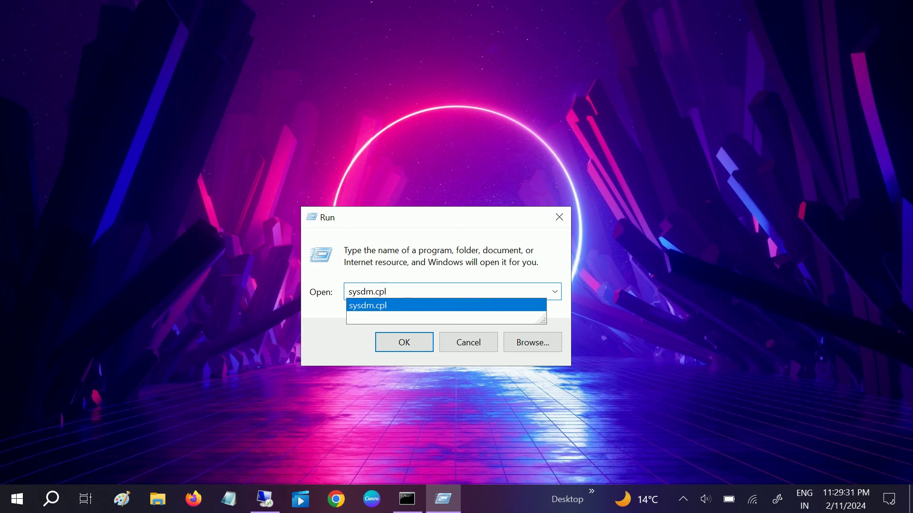
click(406, 226)
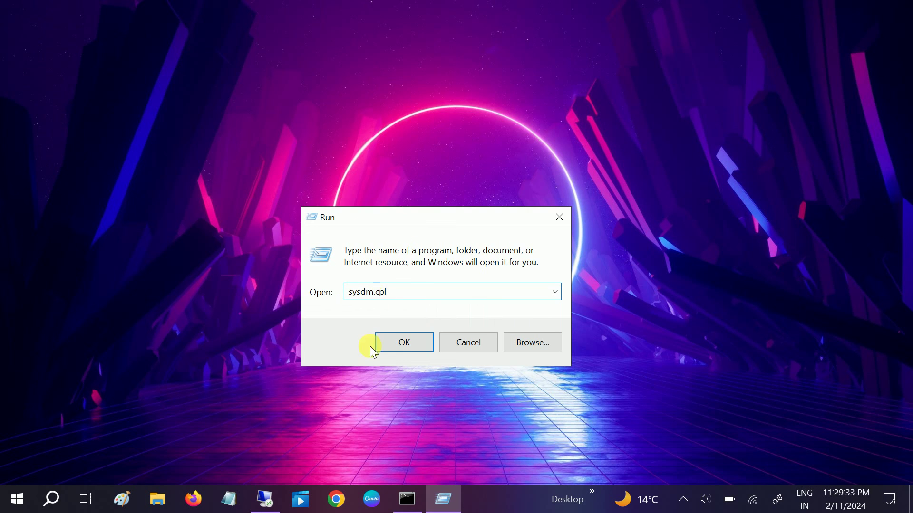
click(410, 345)
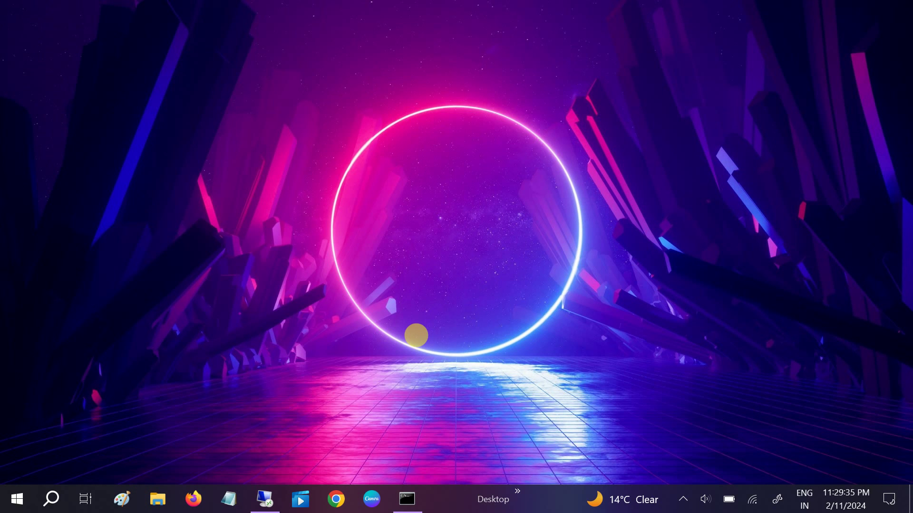
drag(261, 55, 421, 58)
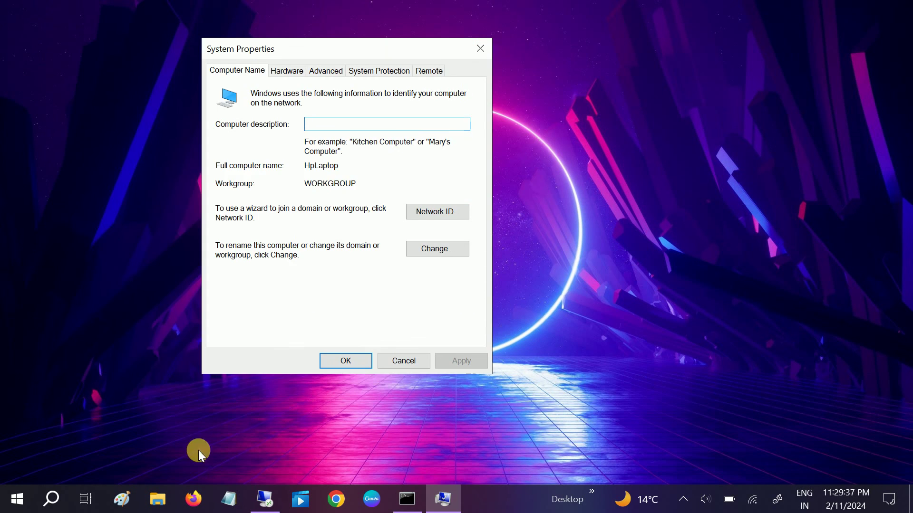
- Search Windows for View advanced system settings and open it
click(51, 499)
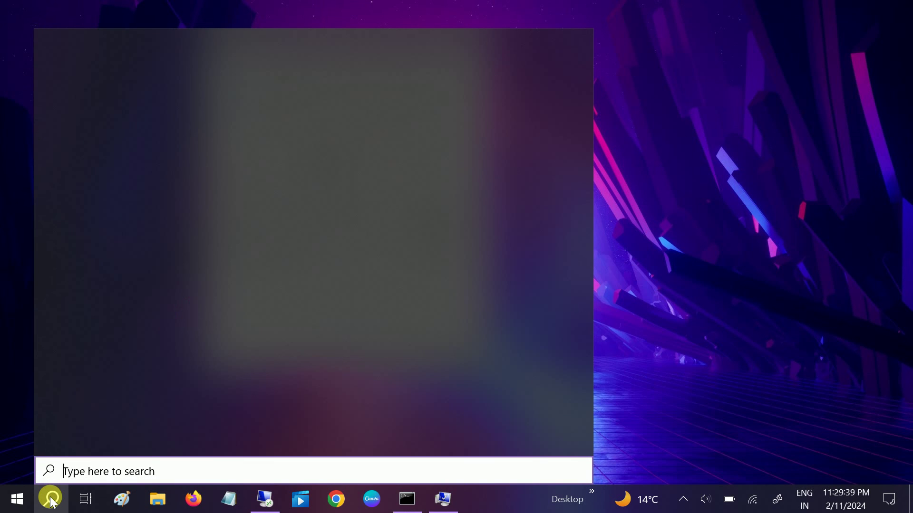
text(view)
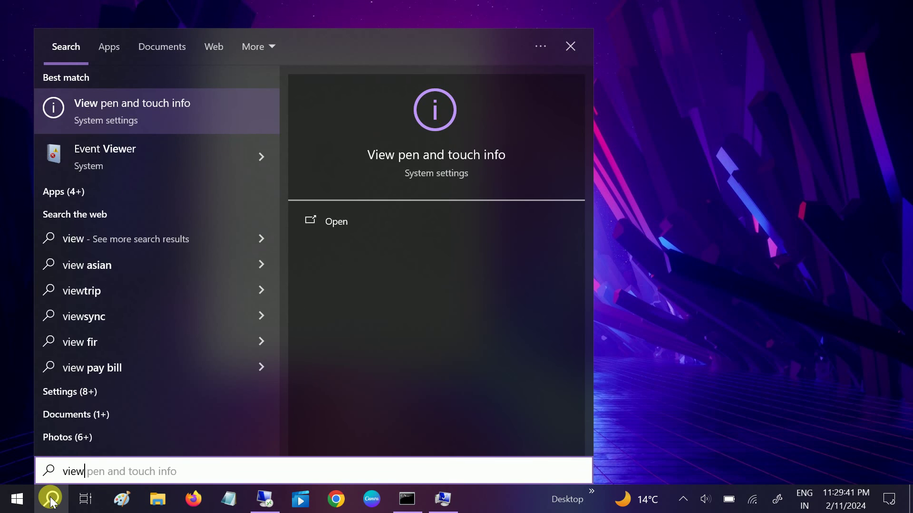
text( ad)
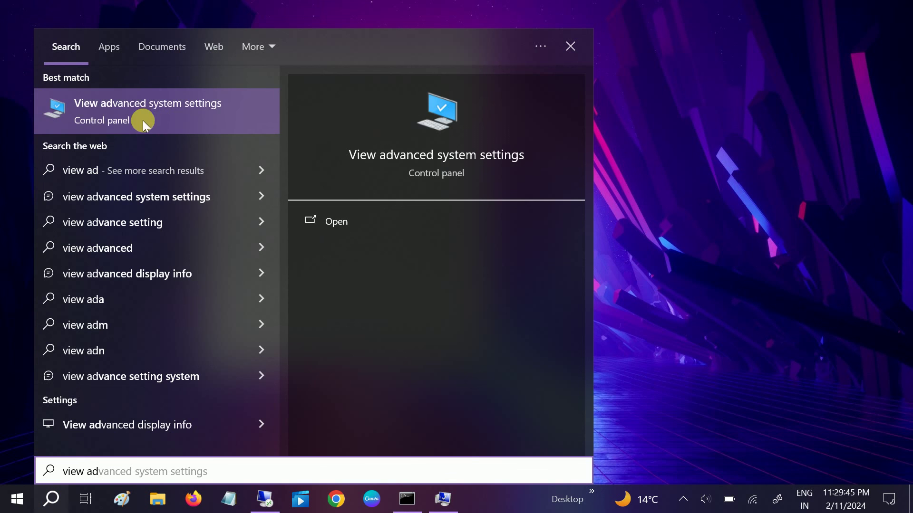
click(150, 118)
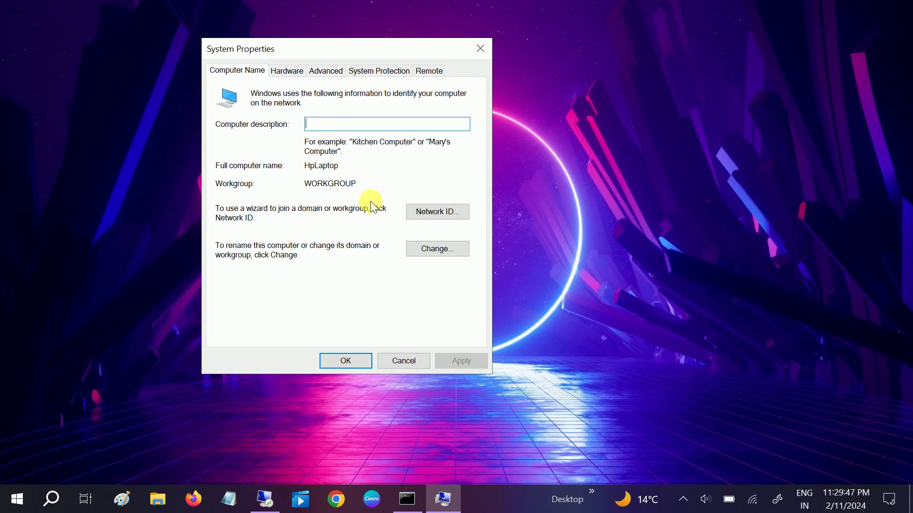
- Turn off Automatically restart for system failures in the advanced Startup and Recovery settings, and close System Properties
click(325, 74)
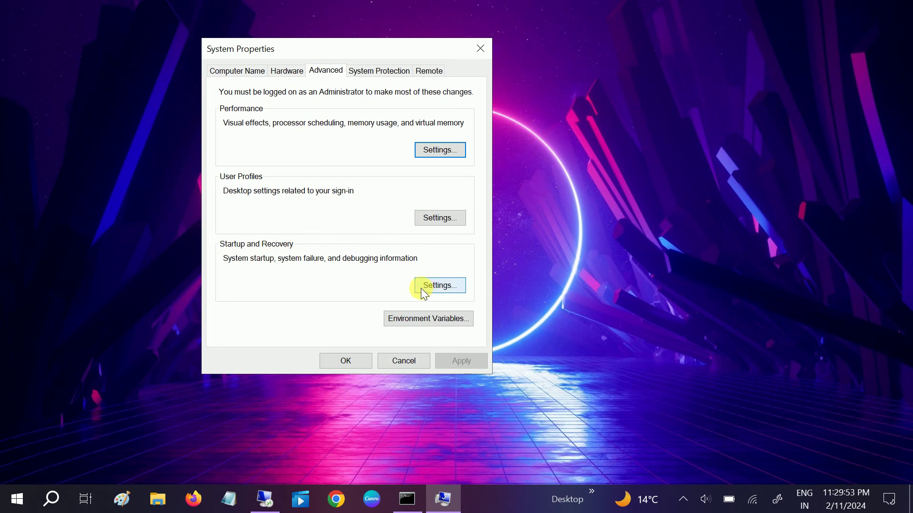
click(437, 286)
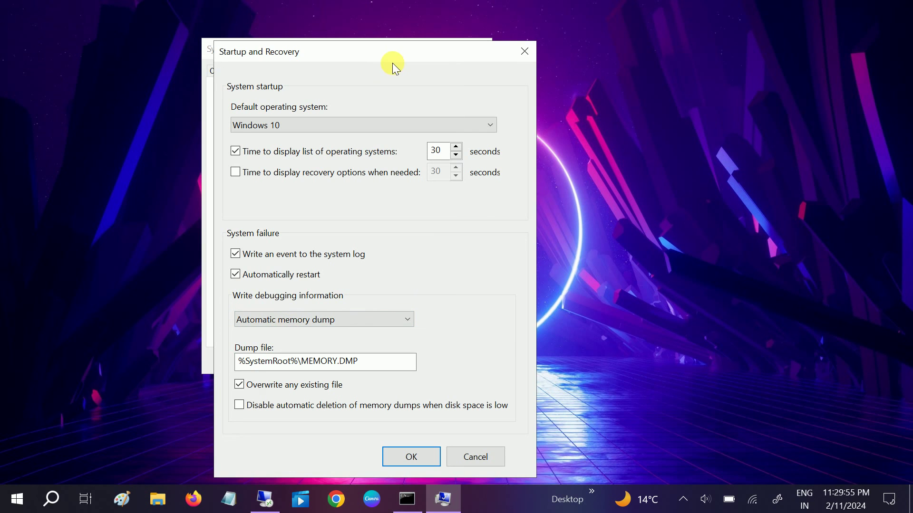
click(235, 275)
click(420, 458)
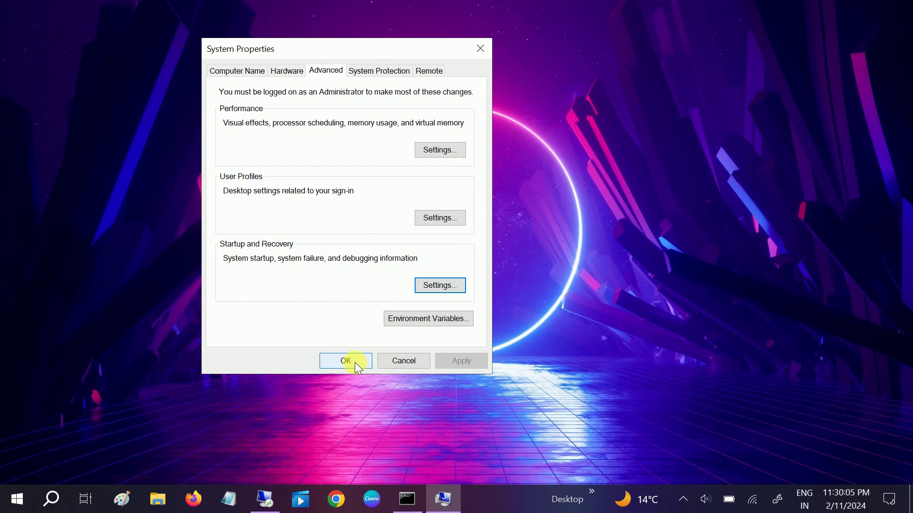
click(355, 362)
right_click(355, 154)
click(265, 195)
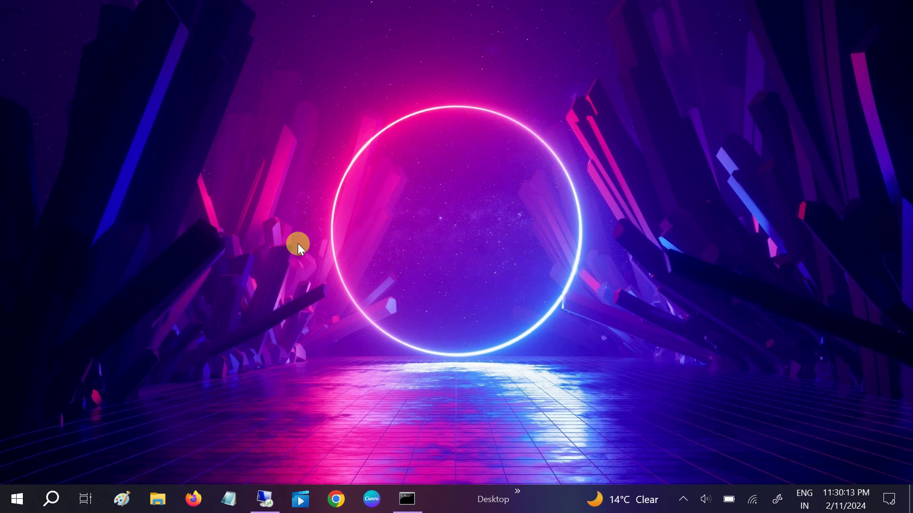
- Find Control Panel through the Windows search and open it
click(56, 496)
text(con)
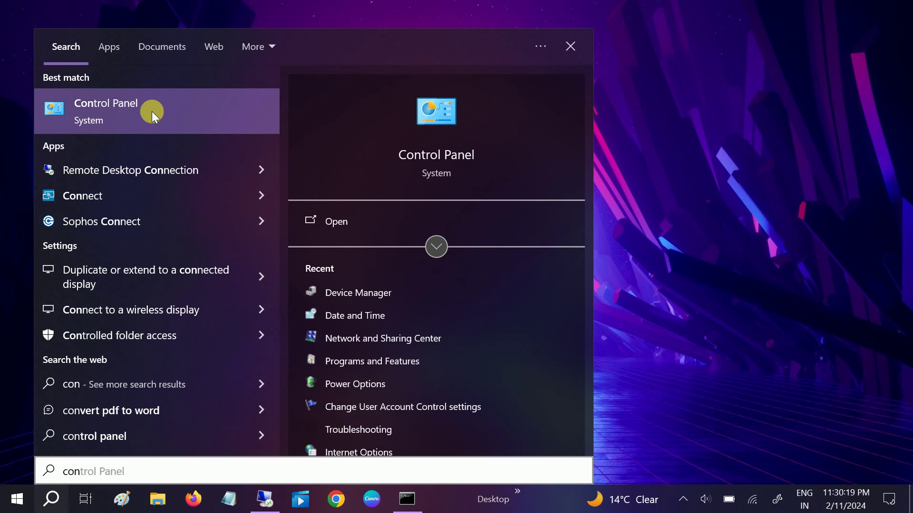
click(153, 111)
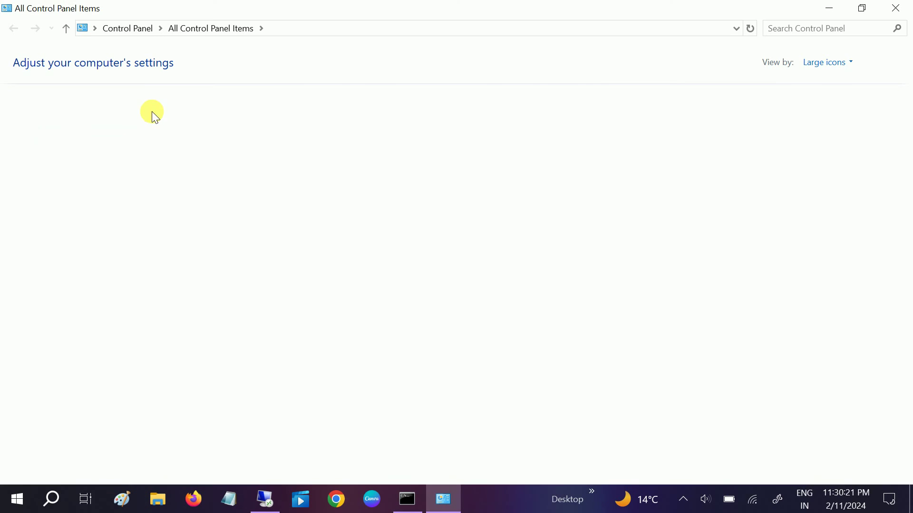
- Switch the Control Panel view to Category and back to Large icons
click(814, 61)
click(821, 79)
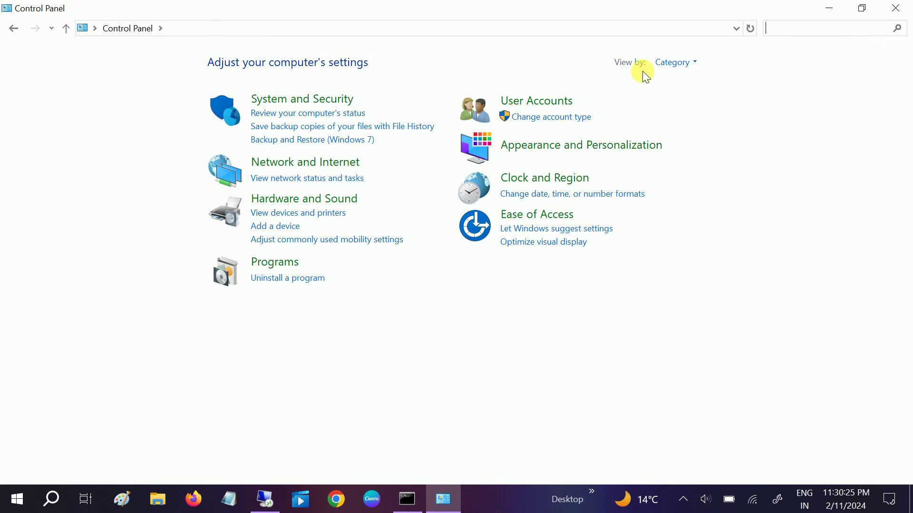
click(662, 62)
click(695, 98)
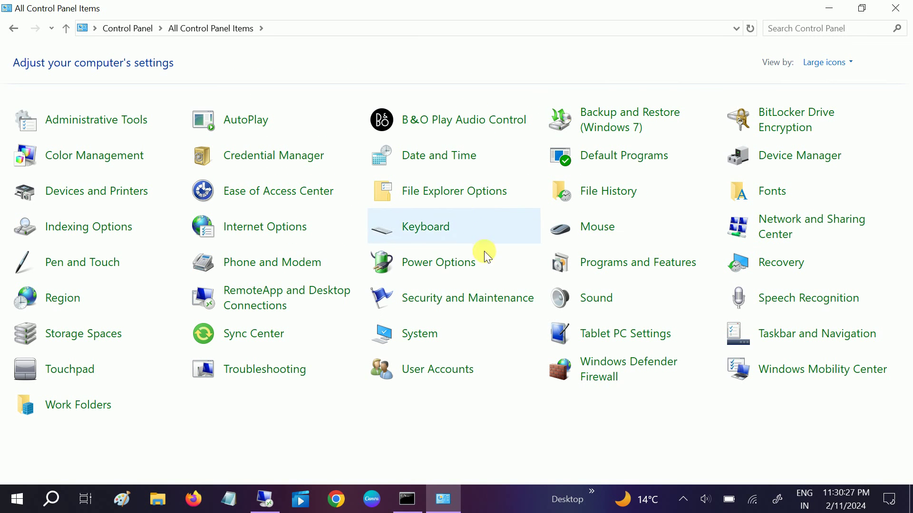
- Open the advanced power settings of the Balanced plan in Power Options
click(454, 266)
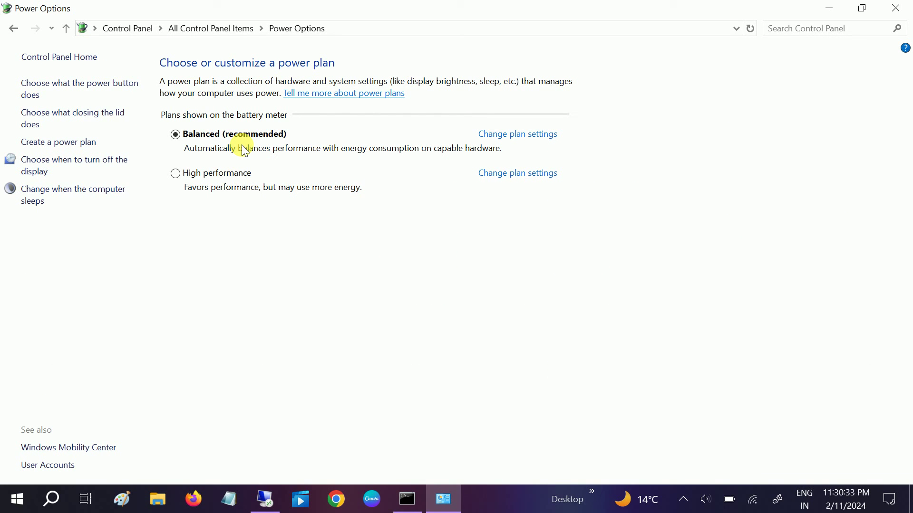
click(504, 135)
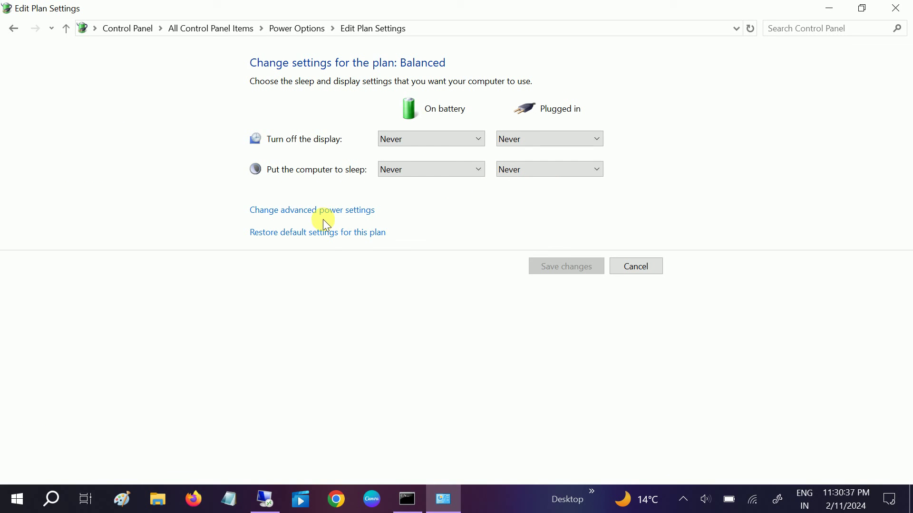
click(338, 217)
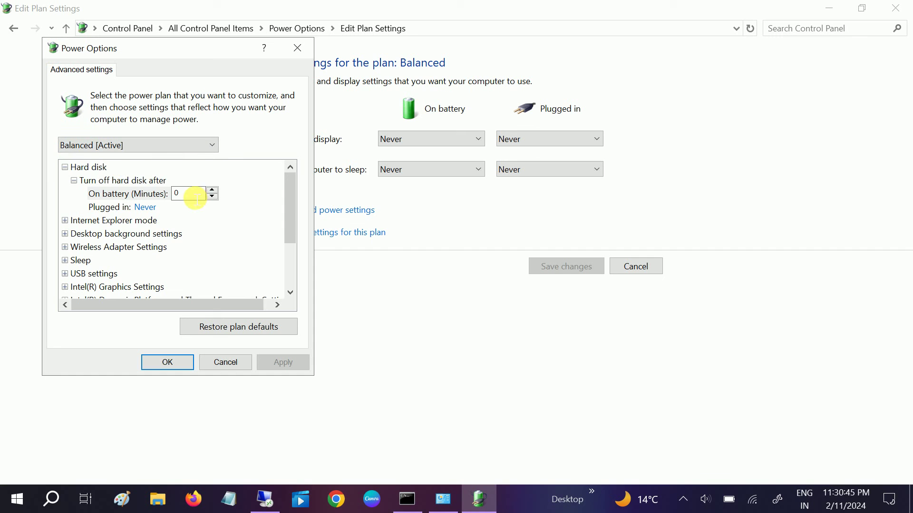
- Check the minimum processor state on battery and plugged in under Processor power management
scroll(131, 235, down, 1)
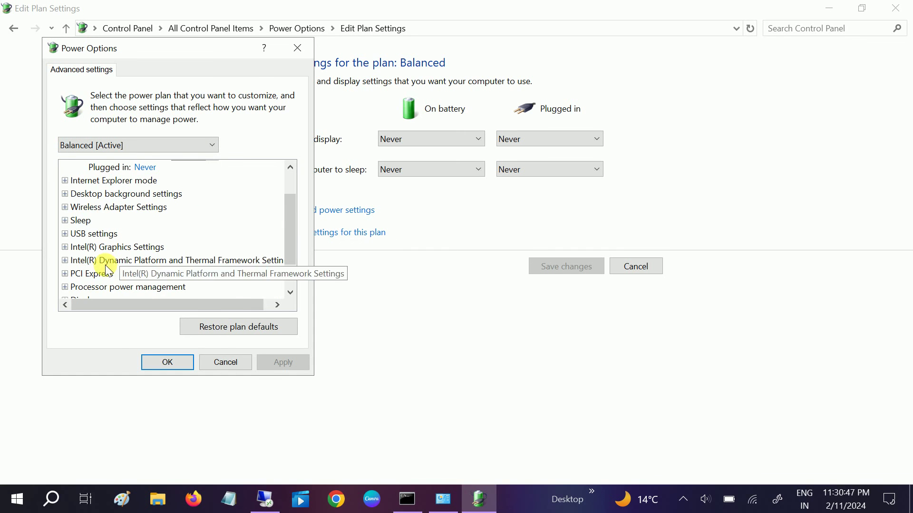
scroll(114, 267, down, 1)
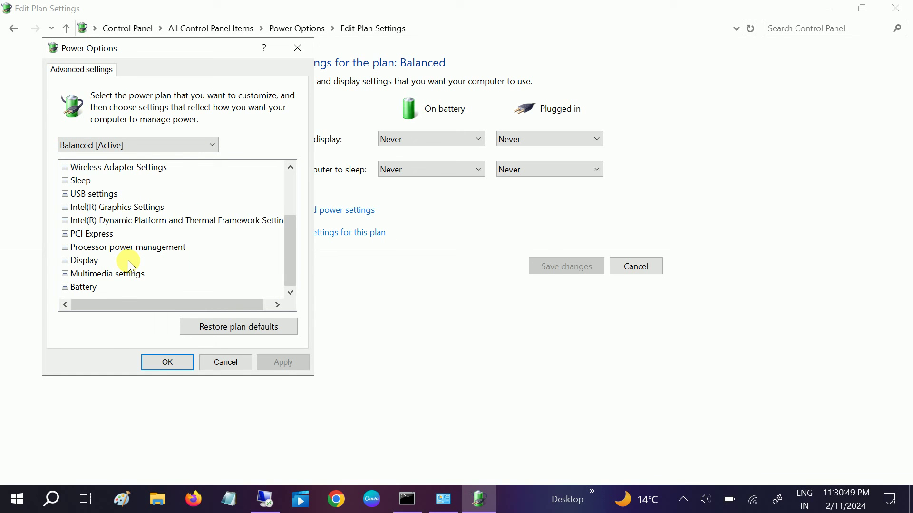
scroll(129, 259, up, 1)
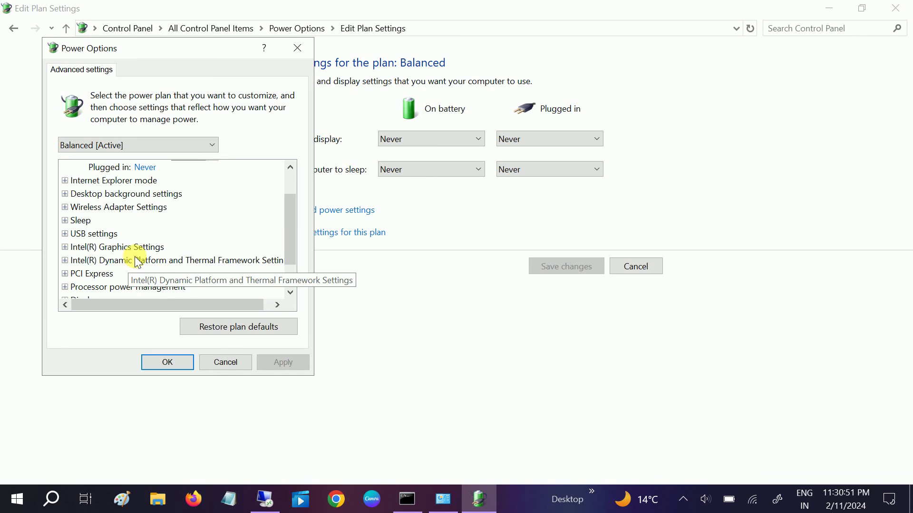
scroll(210, 217, down, 1)
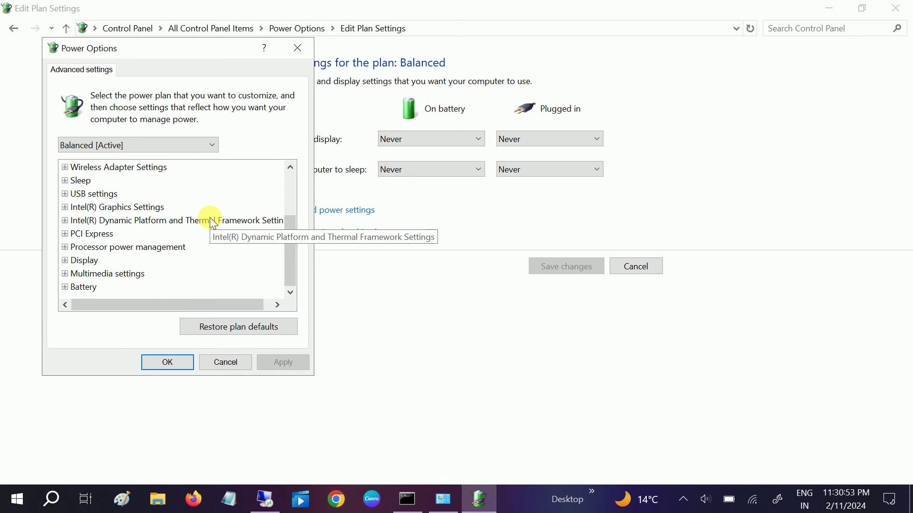
click(65, 248)
scroll(162, 251, down, 1)
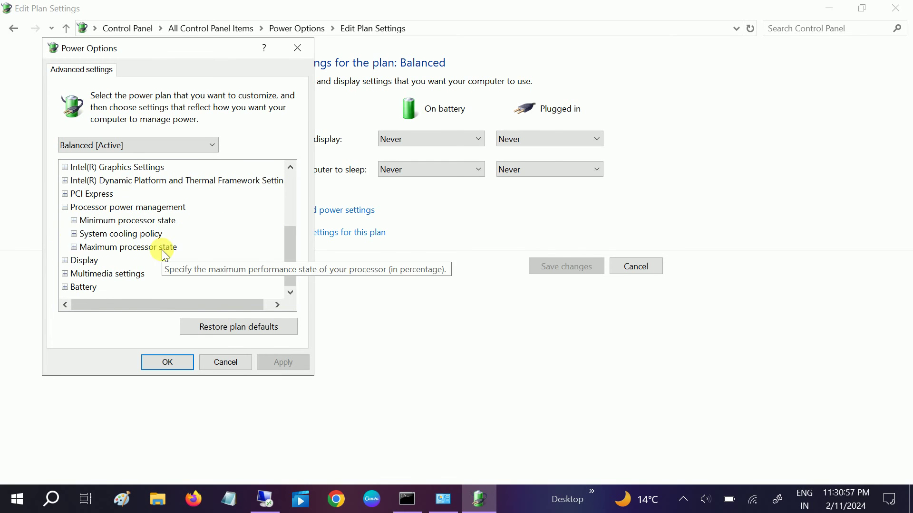
click(73, 220)
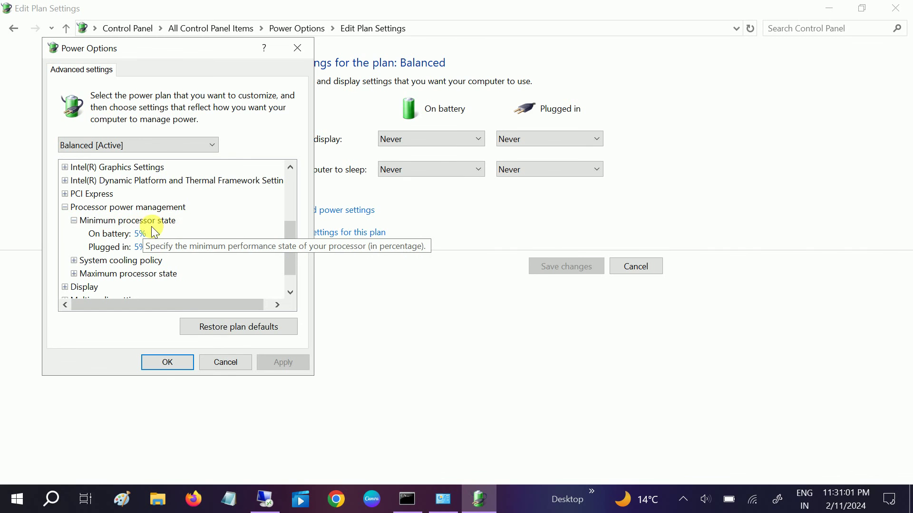
click(139, 234)
click(138, 247)
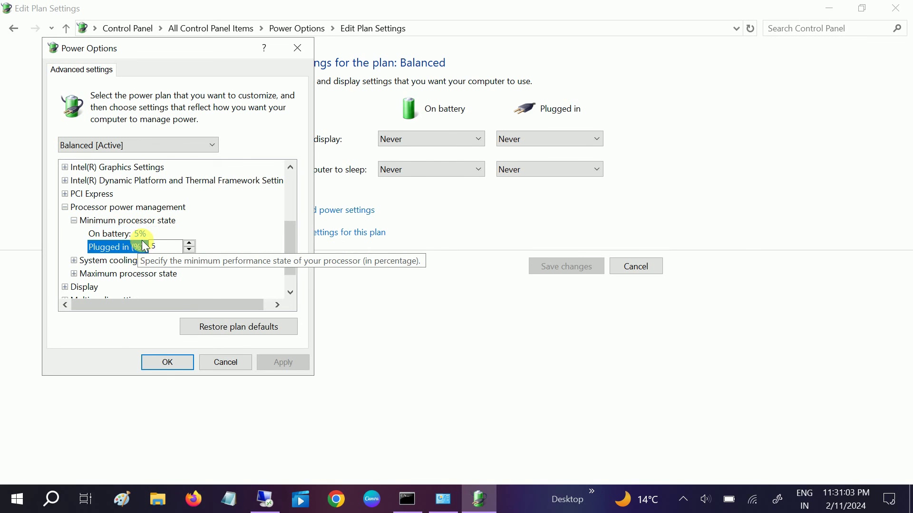
- Check the maximum processor state on battery and plugged in, and accept the advanced power settings
scroll(115, 252, down, 1)
click(74, 248)
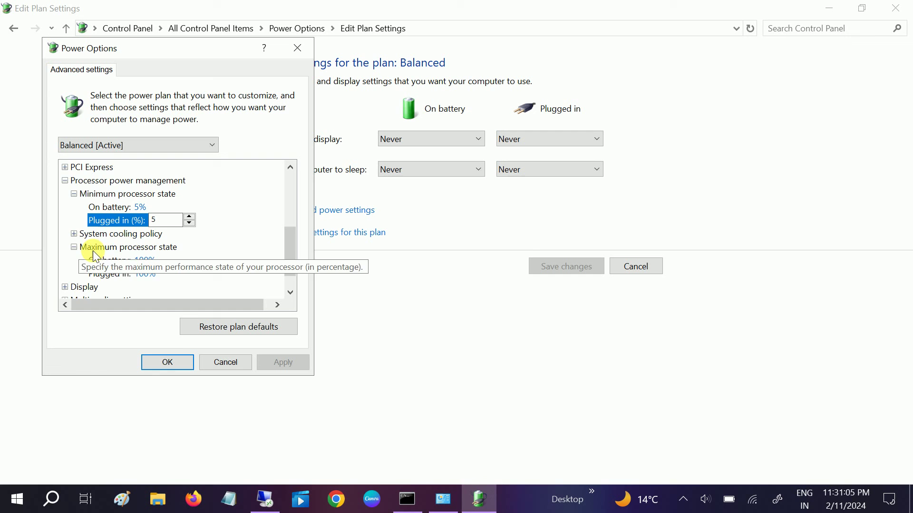
scroll(111, 253, down, 1)
click(145, 233)
click(122, 249)
click(175, 364)
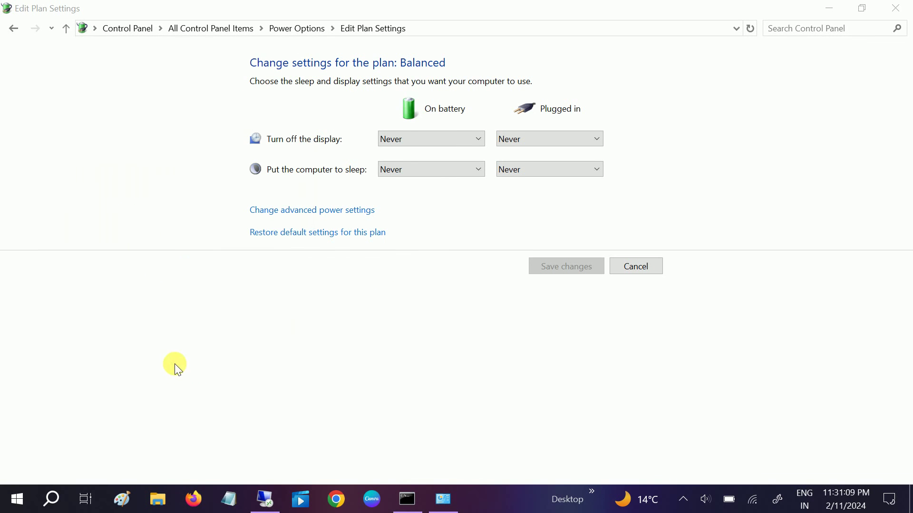
- Open the power button settings in Power Options and make the currently unavailable settings editable
click(68, 31)
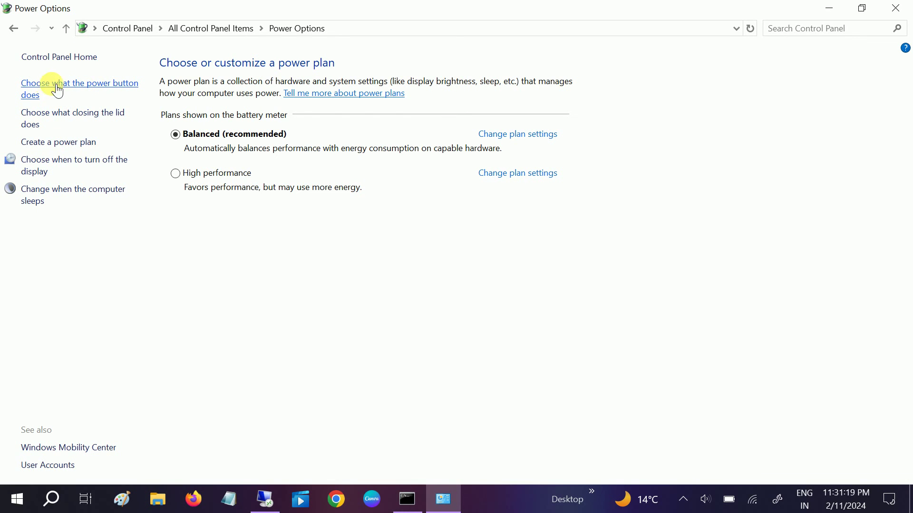
click(120, 87)
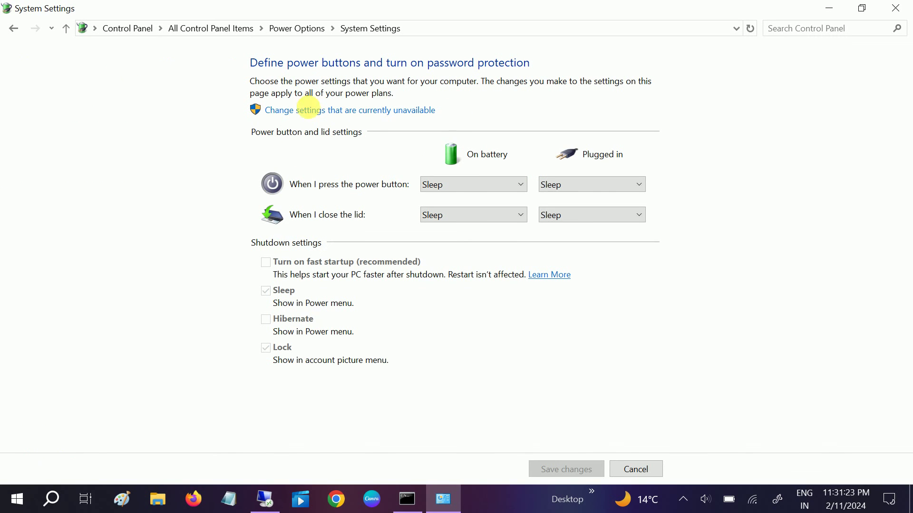
click(333, 114)
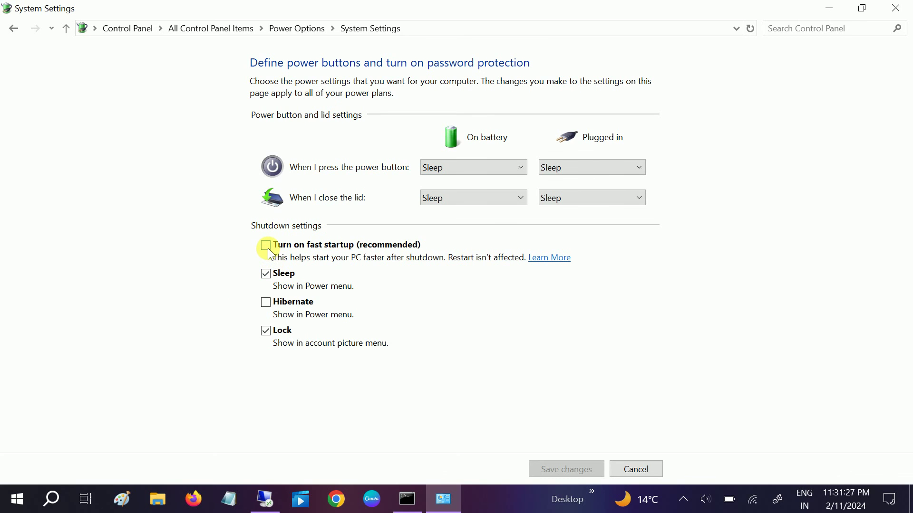
- Turn fast startup on and back off under Shutdown settings, and save the changes
click(267, 247)
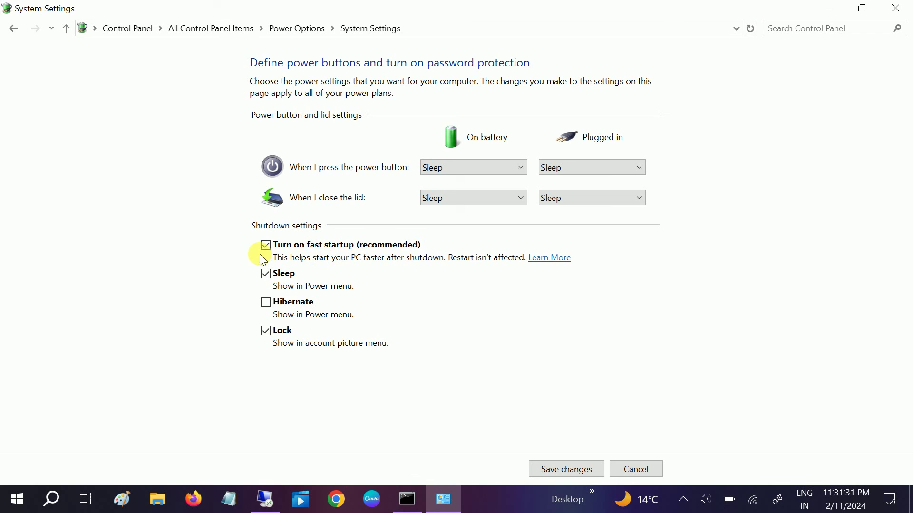
click(266, 246)
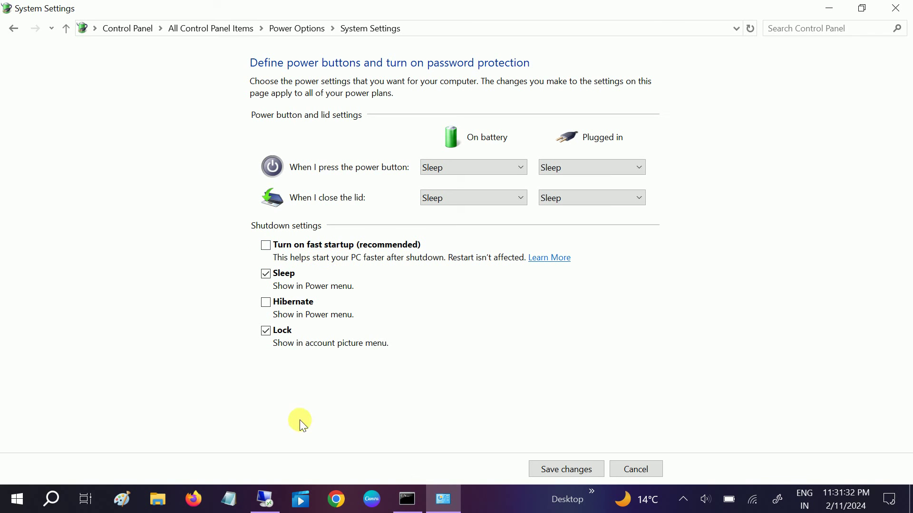
click(569, 468)
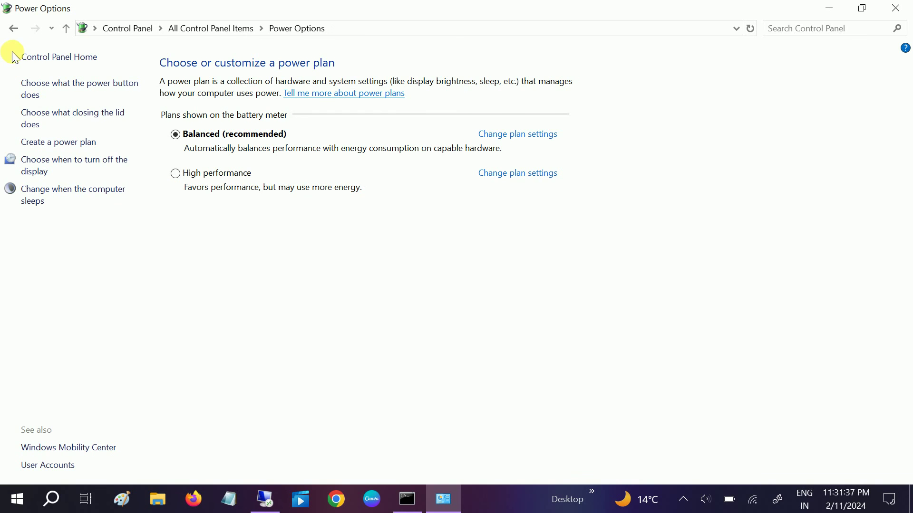
- Open Event Viewer from the Control Panel's Administrative Tools and display the System log under Windows Logs
click(67, 30)
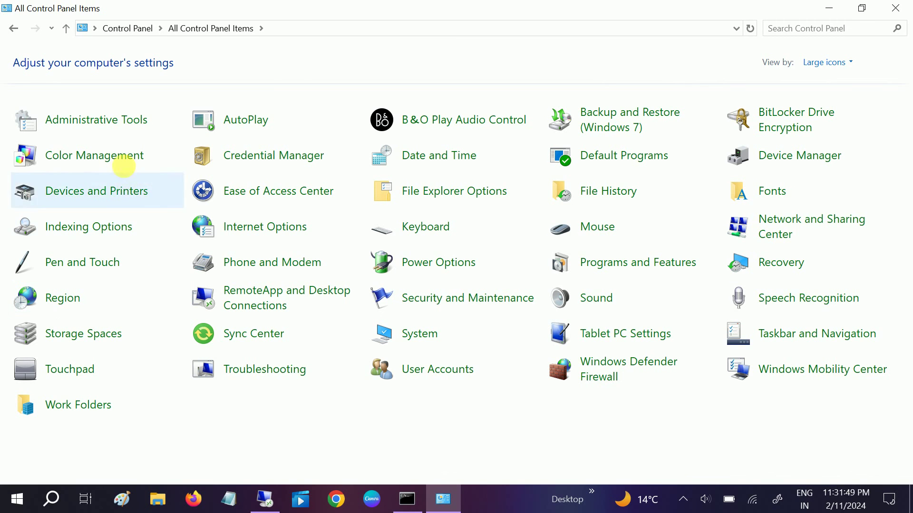
click(106, 129)
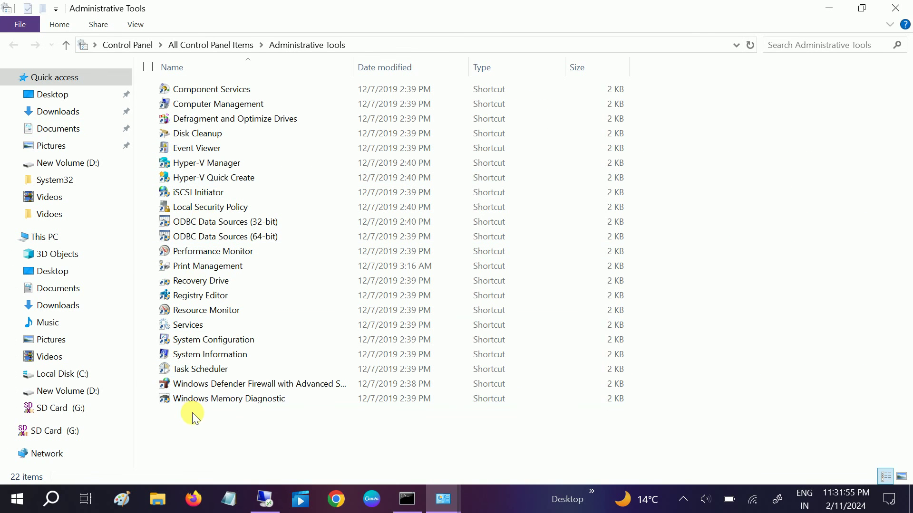
click(201, 151)
double_click(201, 151)
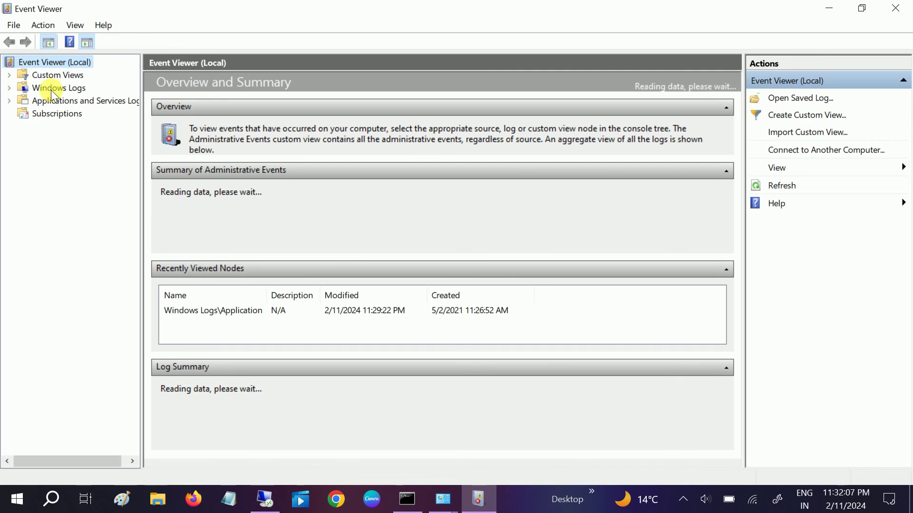
click(9, 88)
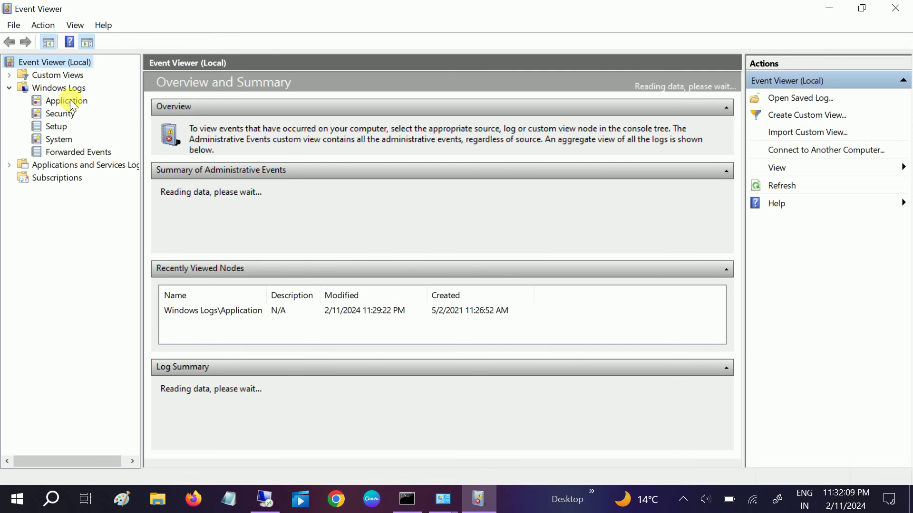
click(58, 140)
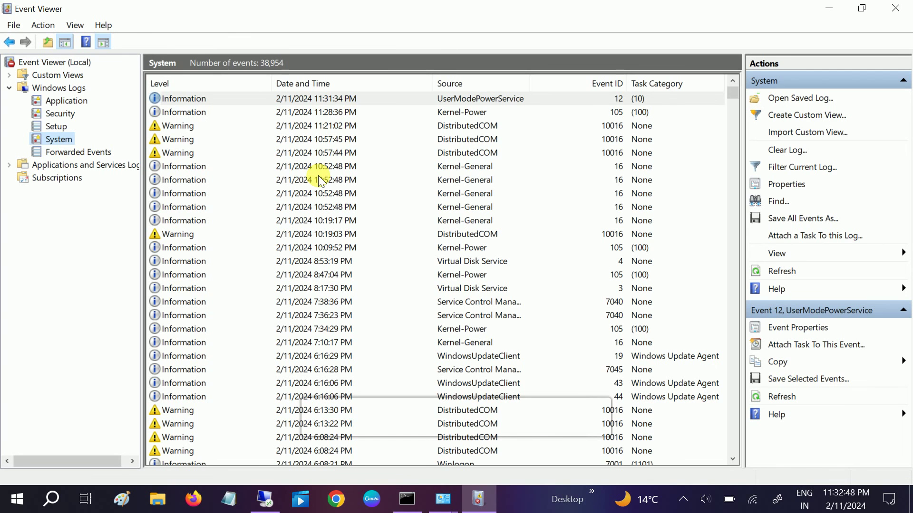
- Filter the System log to show only Critical and Error events
click(788, 168)
click(356, 127)
click(346, 150)
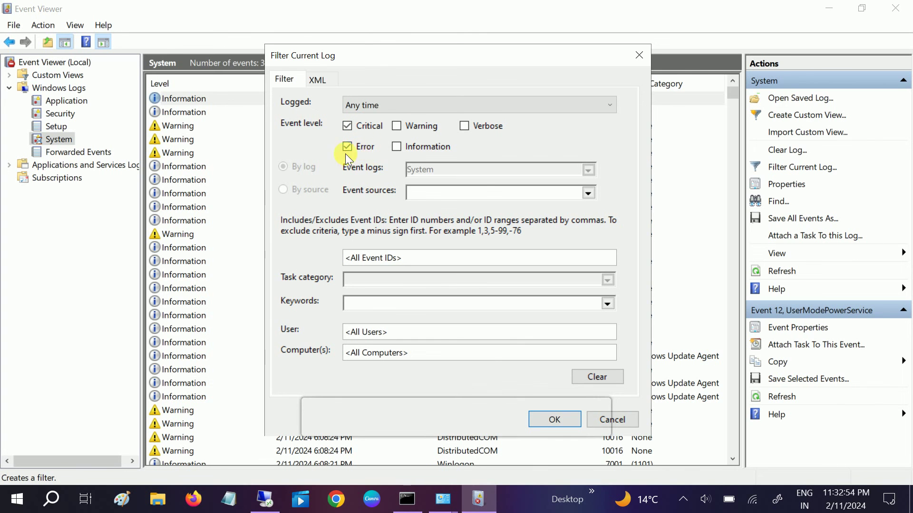
click(551, 419)
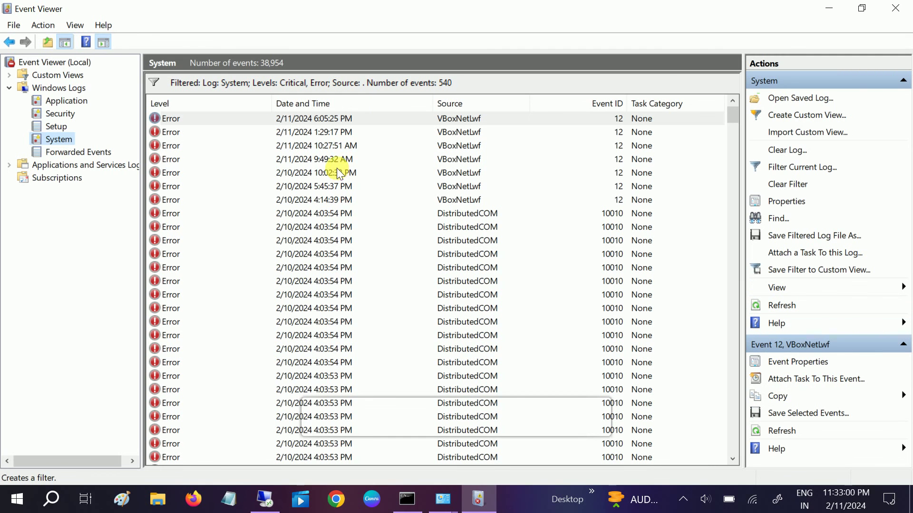
- Look through the filtered events, read the description of the most recent error and close its properties
scroll(360, 152, down, 8)
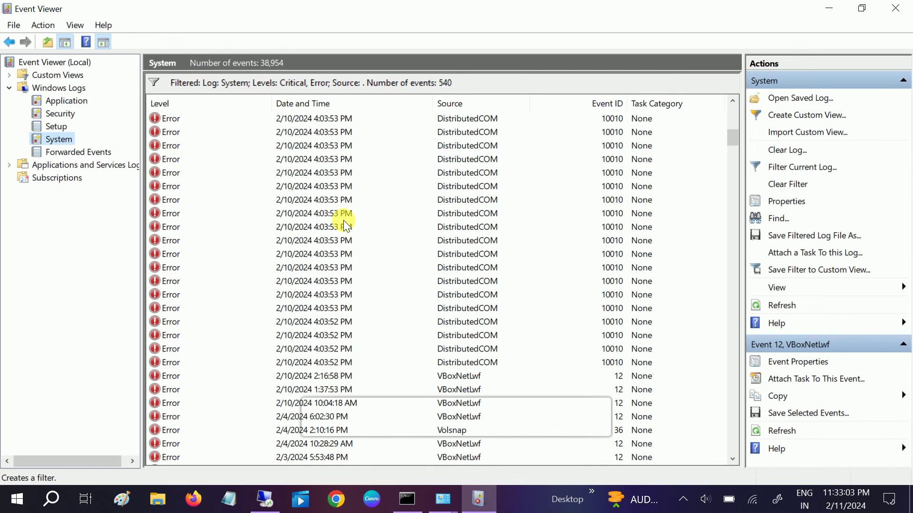
scroll(344, 221, up, 8)
scroll(323, 131, up, 1)
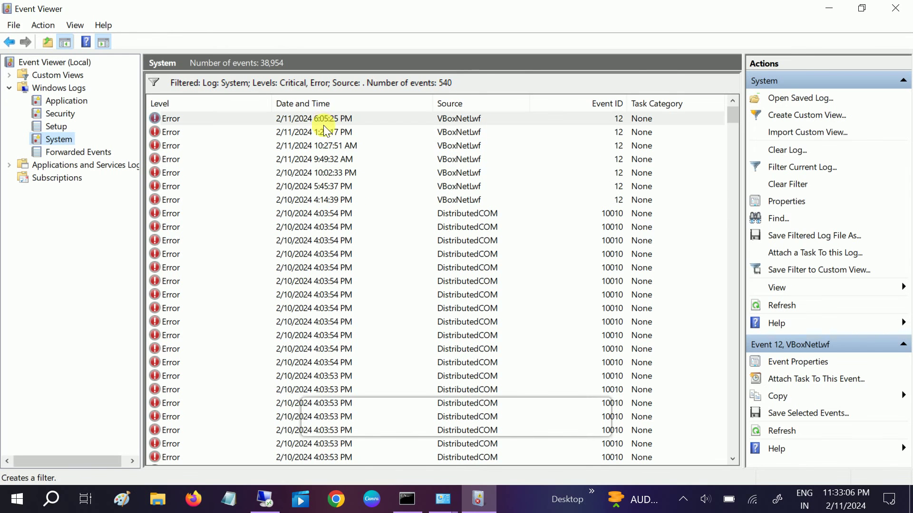
click(322, 122)
double_click(322, 122)
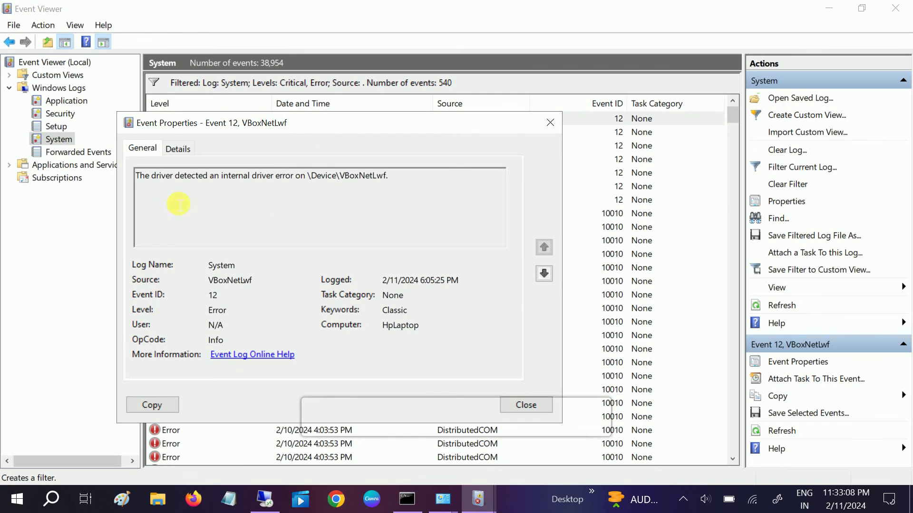
drag(387, 187, 127, 180)
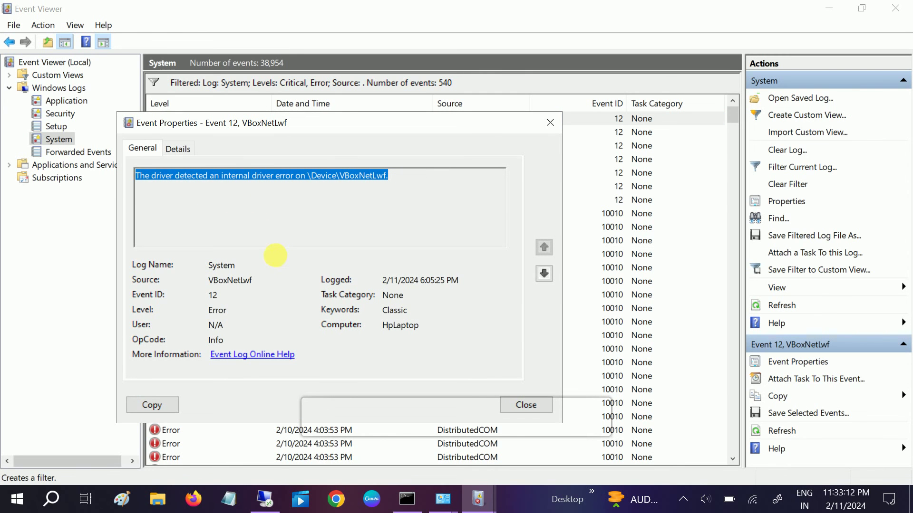
click(550, 123)
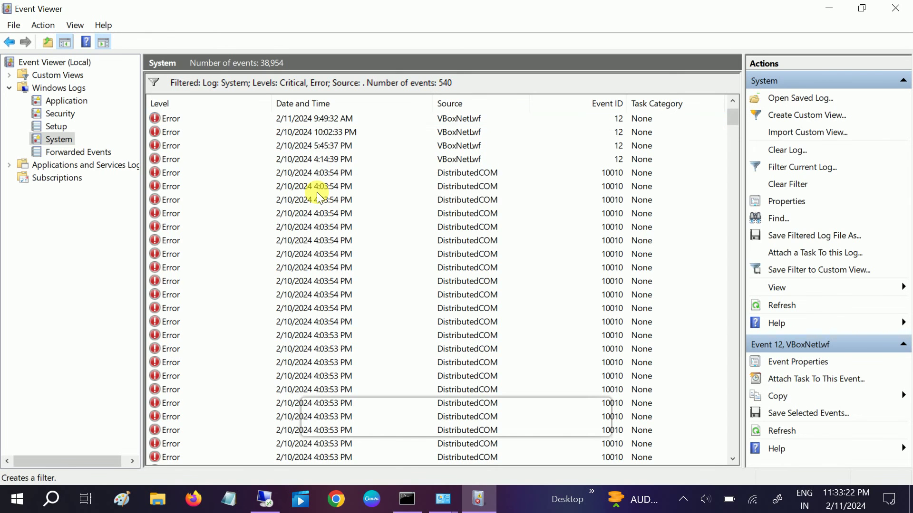
- Close Event Viewer and the Administrative Tools window to return to the desktop
click(906, 11)
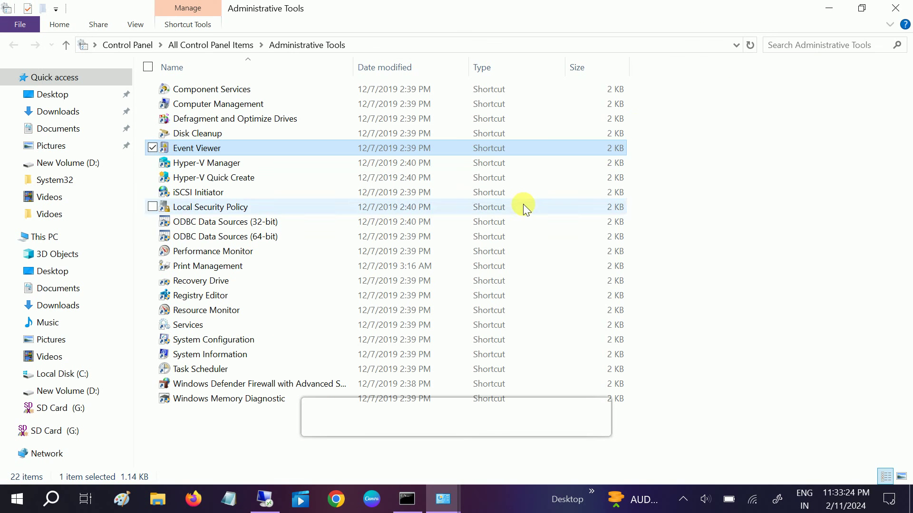
click(894, 9)
click(890, 15)
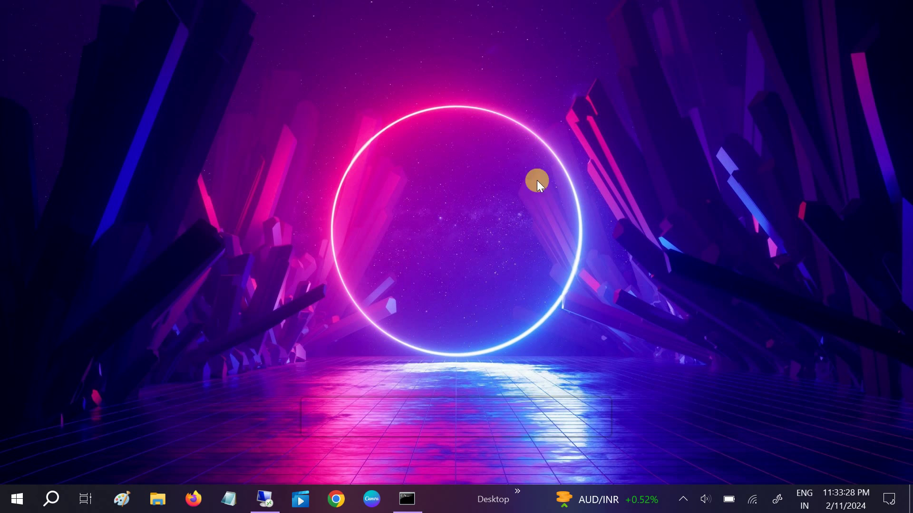
right_click(449, 218)
click(365, 257)
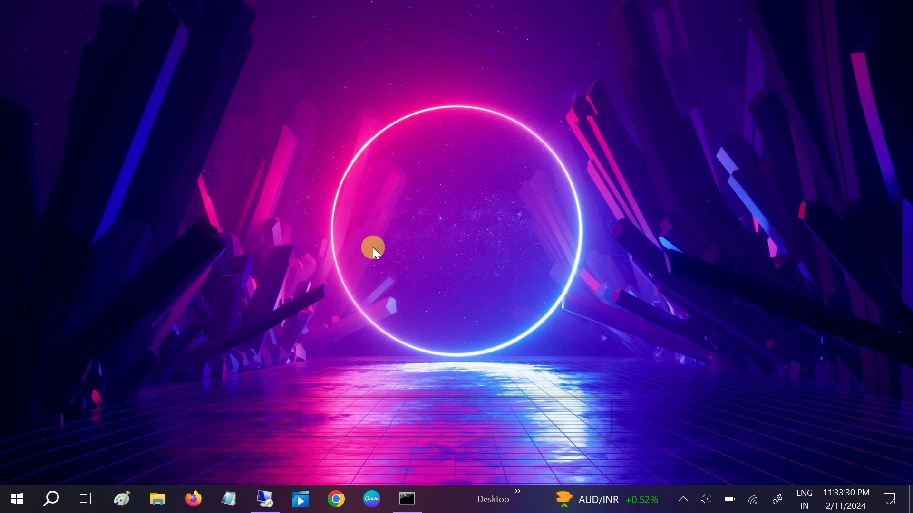